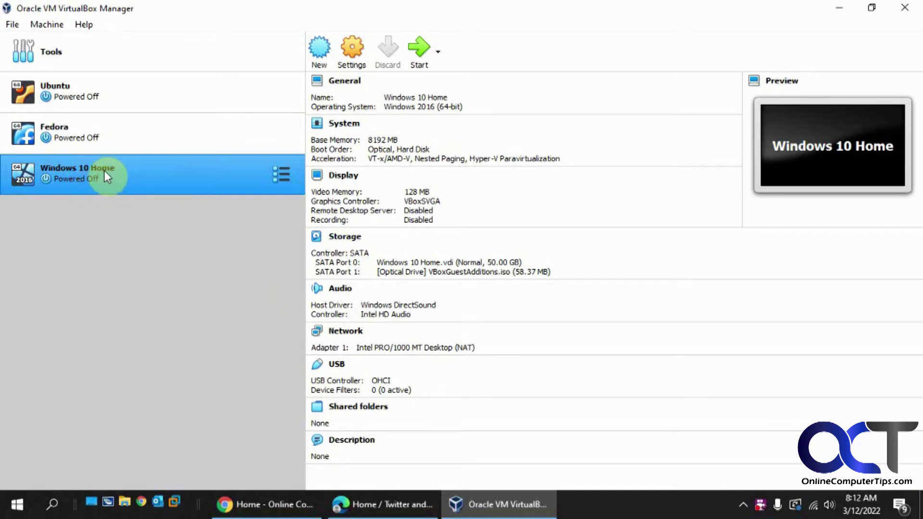
# Give Windows 10 Home 2 monitors, all-monitor scaling and VBoxSVGA, save, and start it.
pyautogui.click(354, 47)
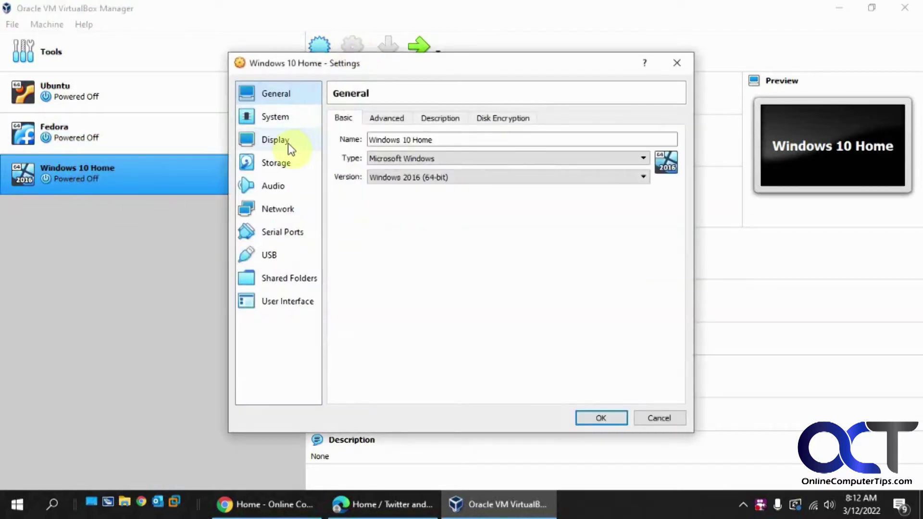
pyautogui.click(277, 140)
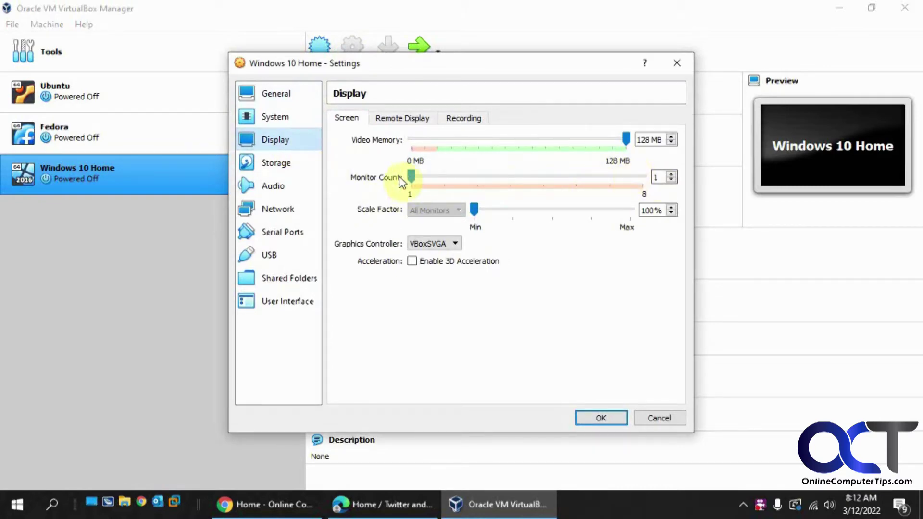
pyautogui.moveTo(411, 178); pyautogui.dragTo(444, 178)
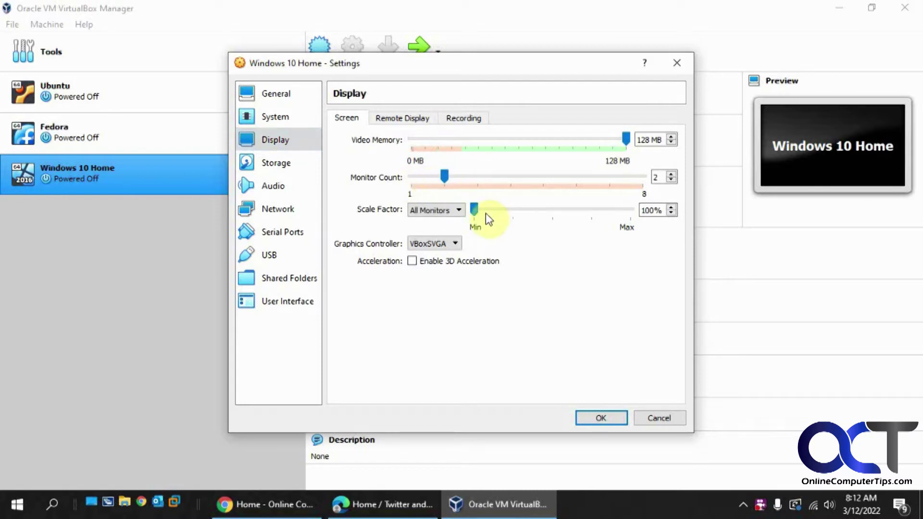
pyautogui.click(459, 210)
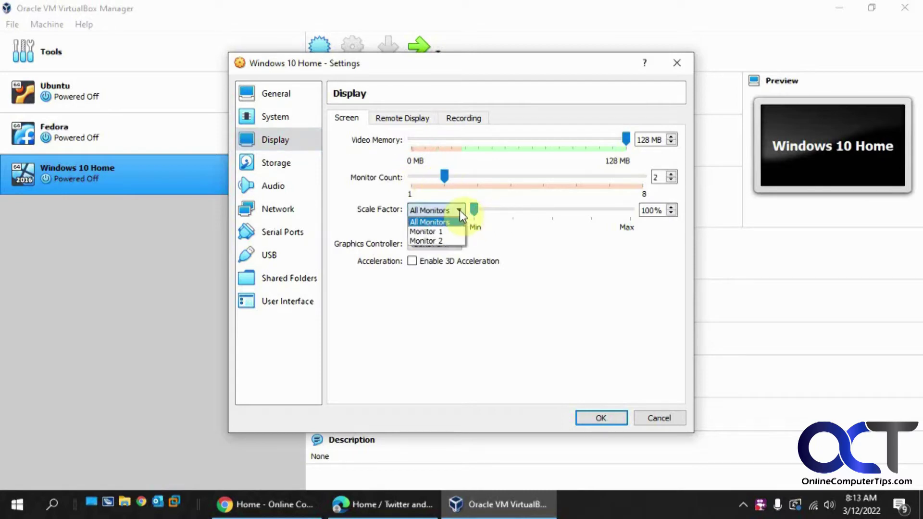
pyautogui.click(460, 210)
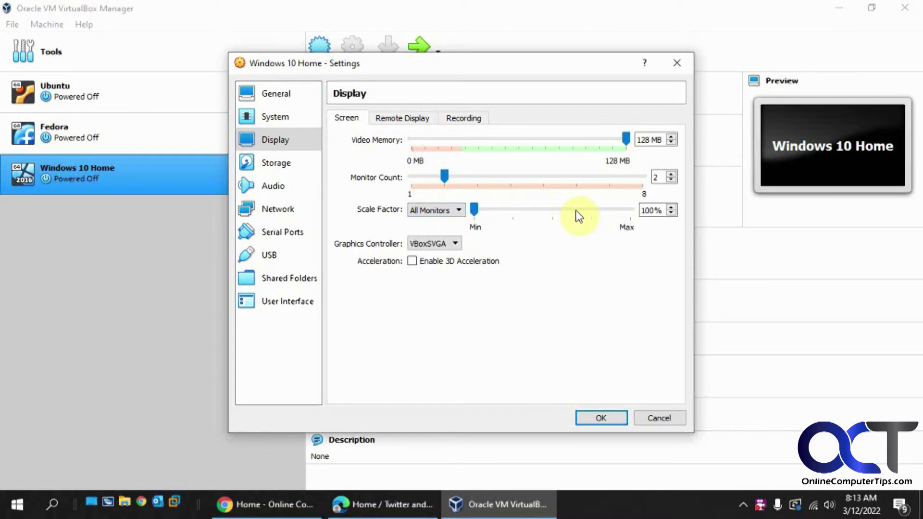
pyautogui.click(455, 243)
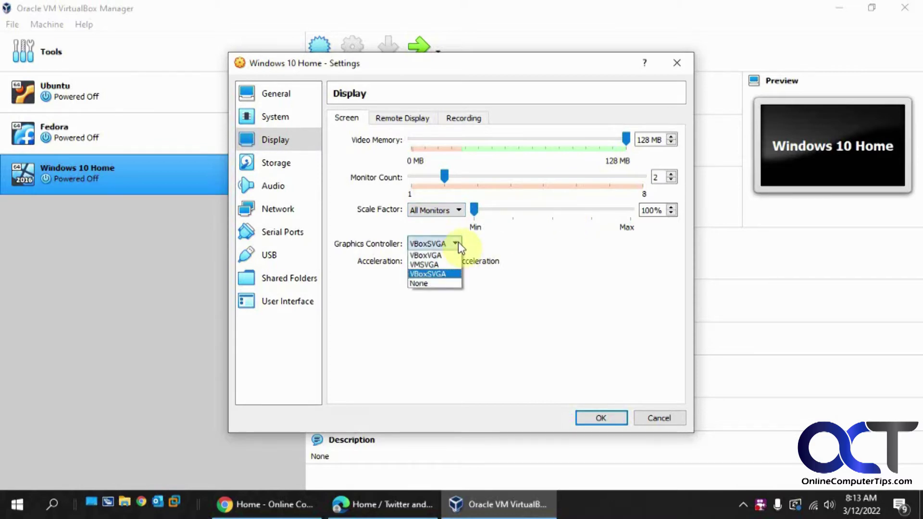
pyautogui.click(458, 245)
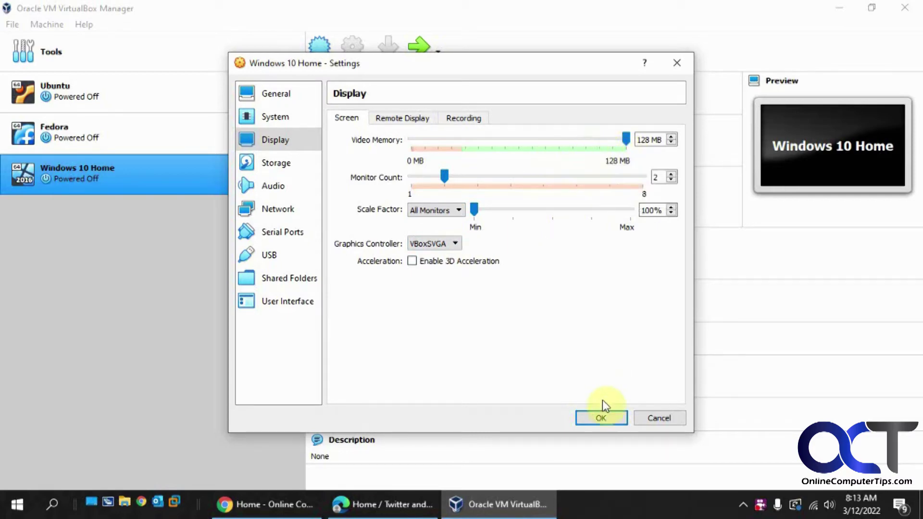
pyautogui.click(601, 418)
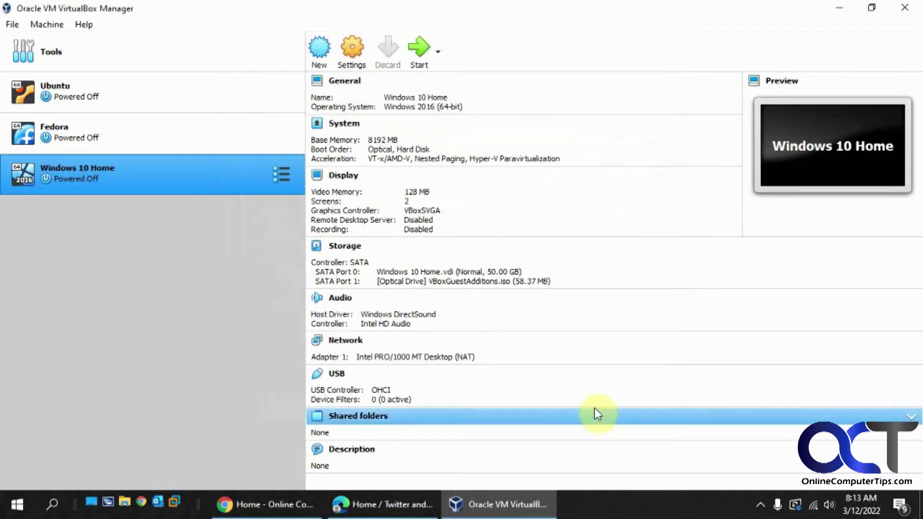
pyautogui.click(421, 54)
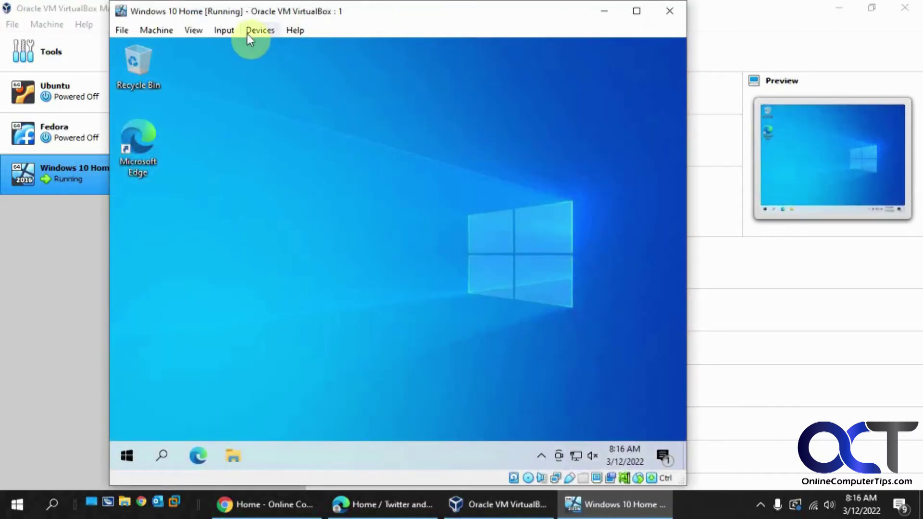
# Enable Virtual Screen 2, move its window right, and open File Explorer on screen 1.
pyautogui.click(194, 30)
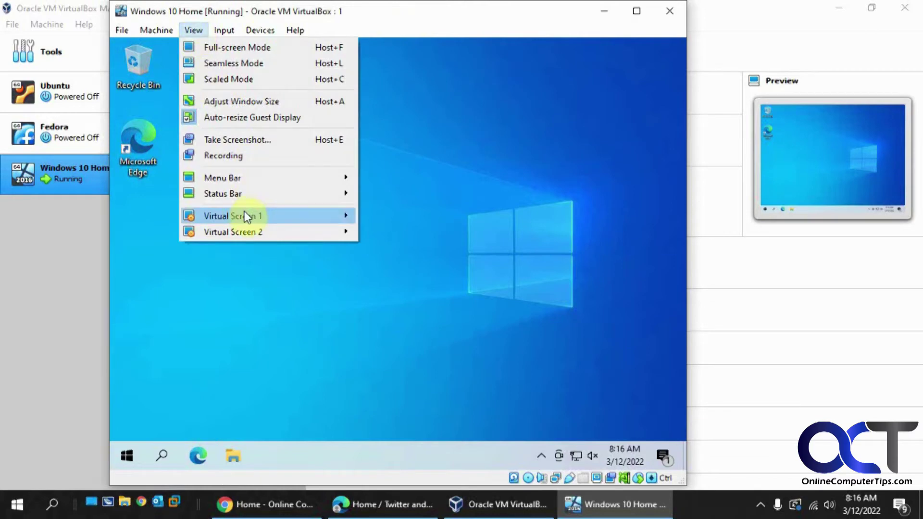
pyautogui.moveTo(233, 216)
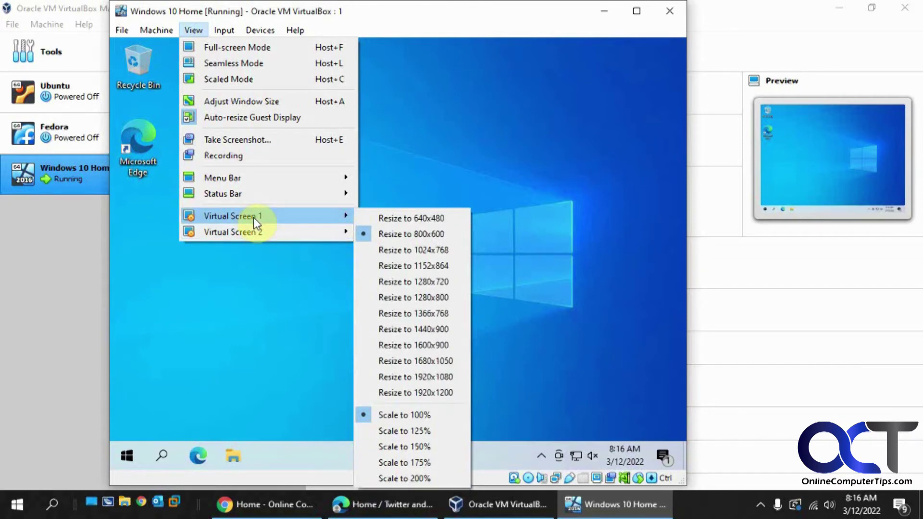
pyautogui.moveTo(232, 232)
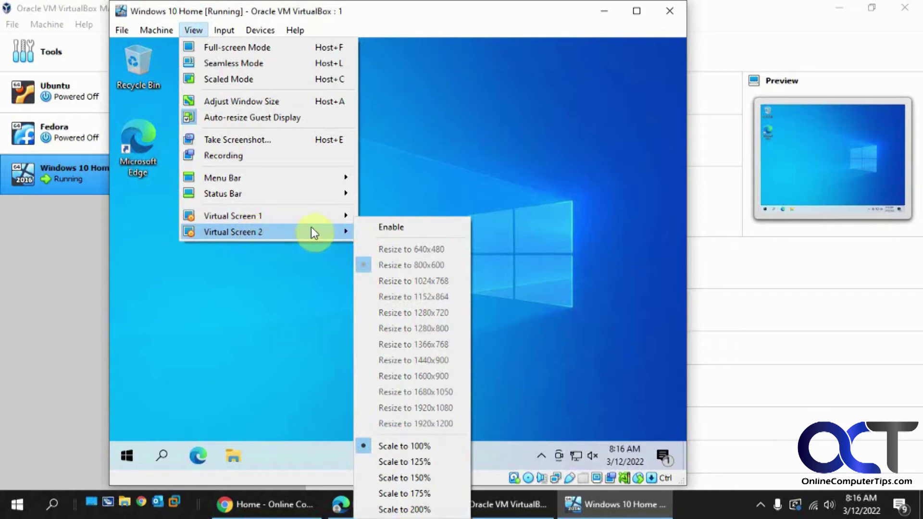
pyautogui.click(391, 227)
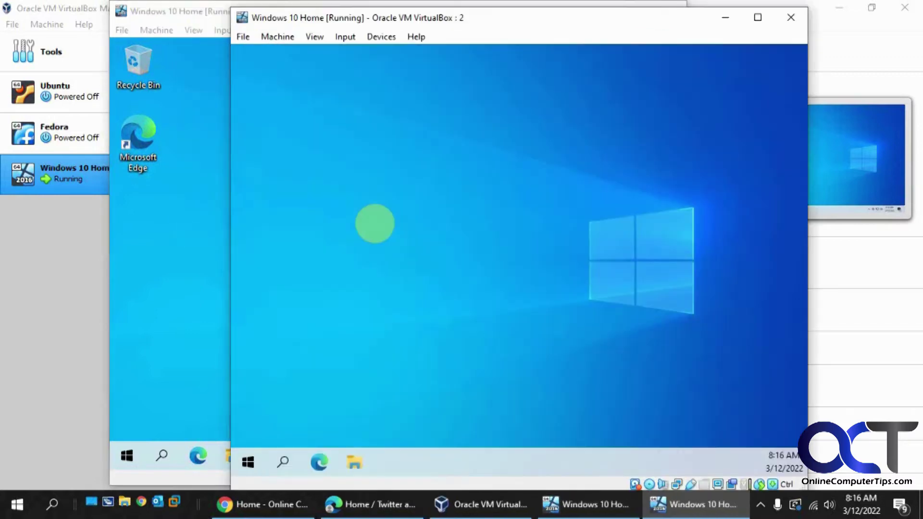
pyautogui.moveTo(484, 14); pyautogui.dragTo(572, 12)
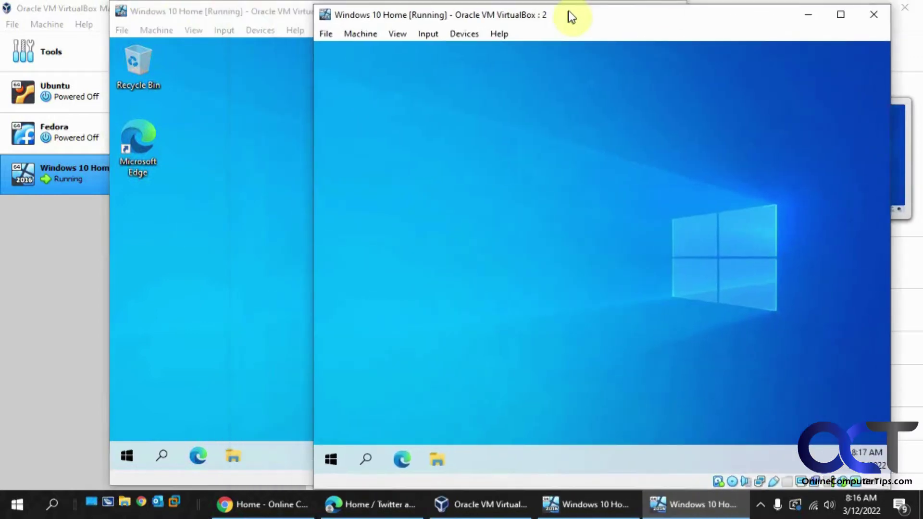
pyautogui.click(178, 230)
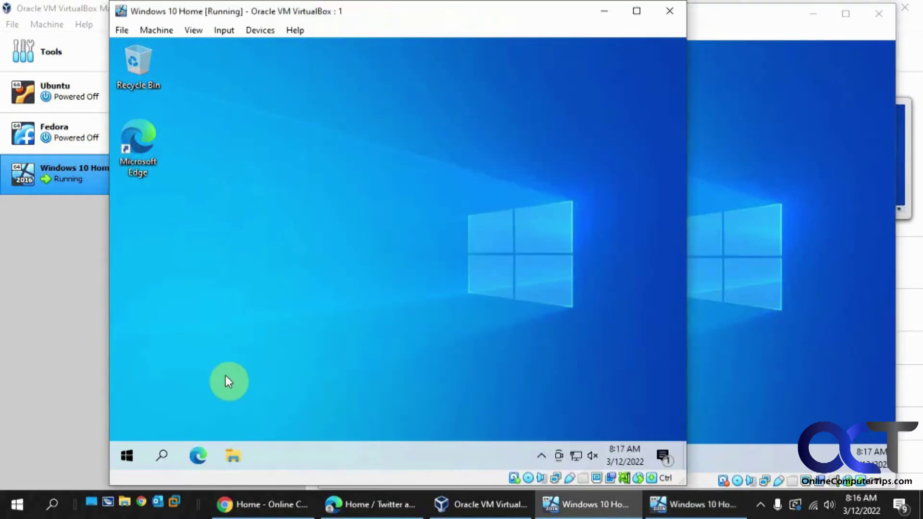
pyautogui.click(233, 455)
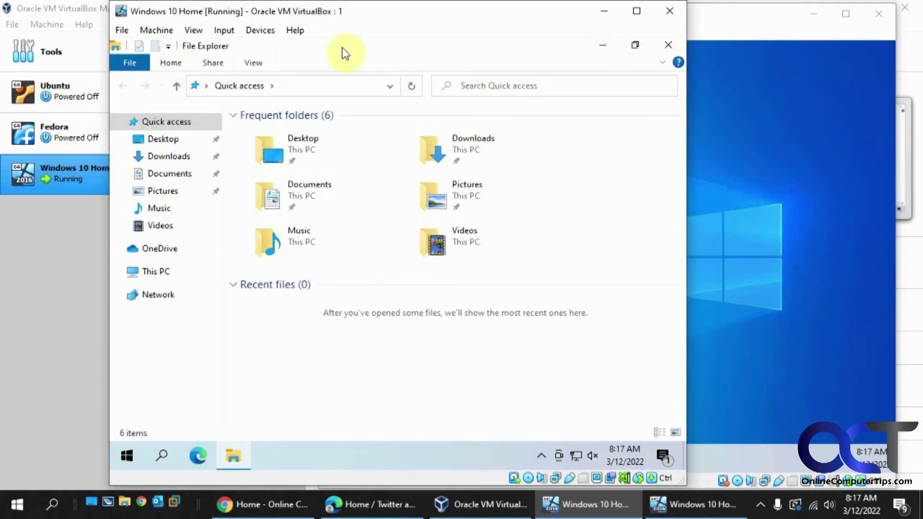
# Restore and shrink File Explorer, then move it onto the second virtual screen.
pyautogui.click(635, 47)
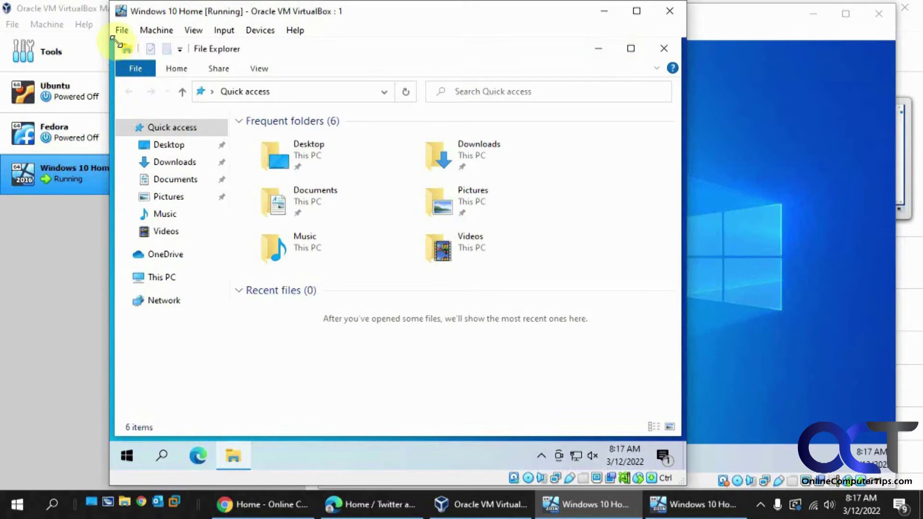
pyautogui.moveTo(117, 42); pyautogui.dragTo(354, 242)
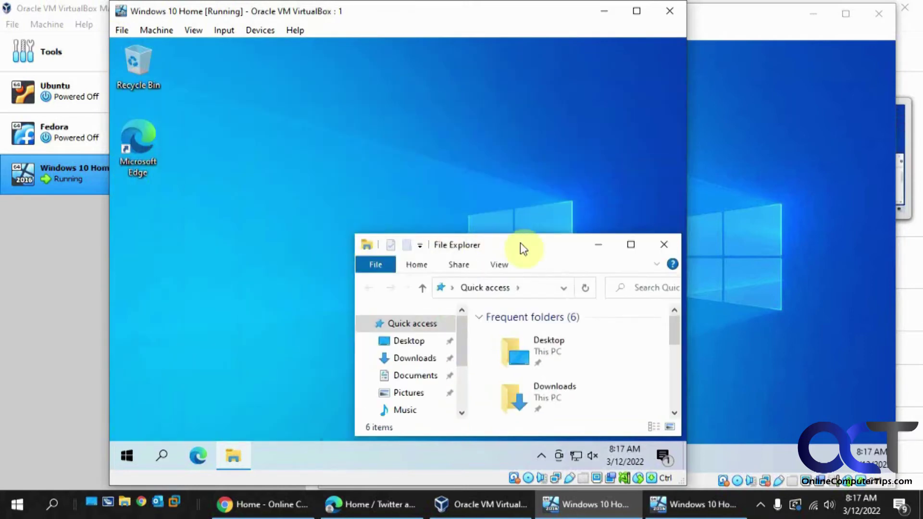
pyautogui.moveTo(520, 243); pyautogui.dragTo(449, 215)
pyautogui.moveTo(396, 31); pyautogui.dragTo(306, 27)
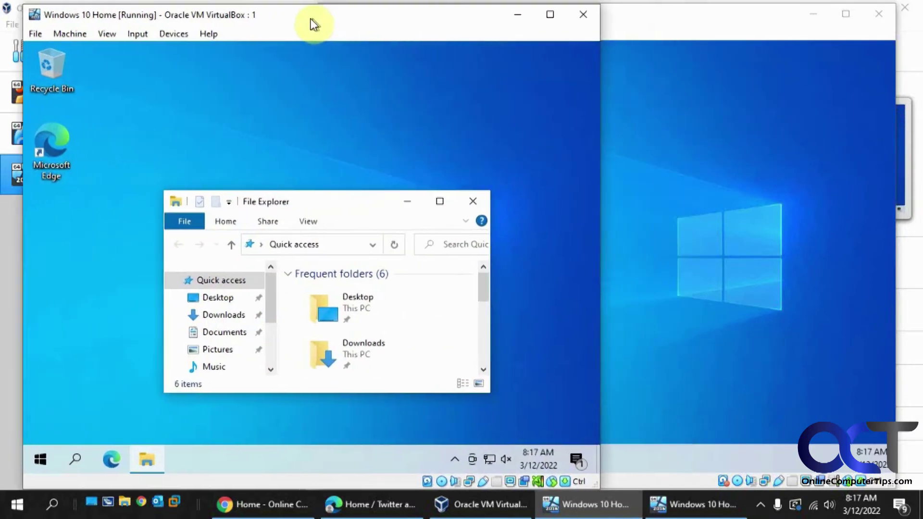
pyautogui.moveTo(327, 201); pyautogui.dragTo(750, 208)
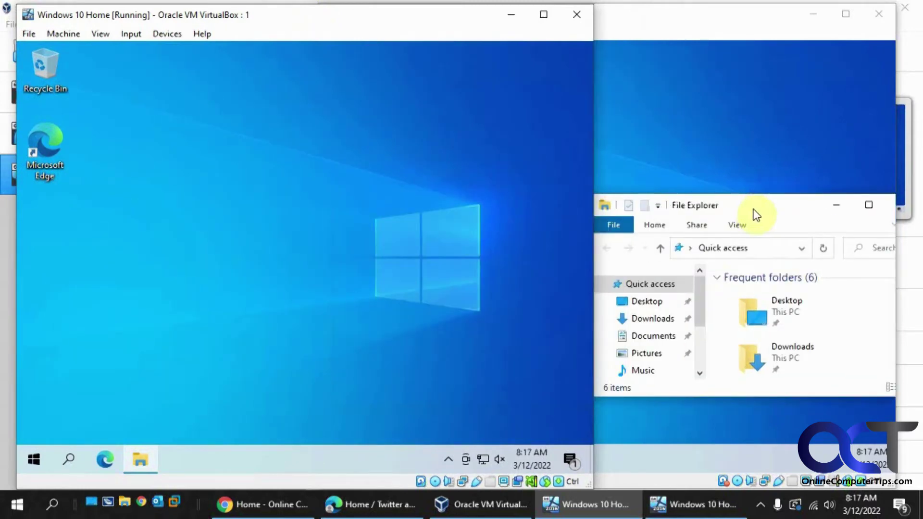
# Launch Microsoft Store from screen 2's Start menu and bring screen 1's window forward.
pyautogui.click(717, 101)
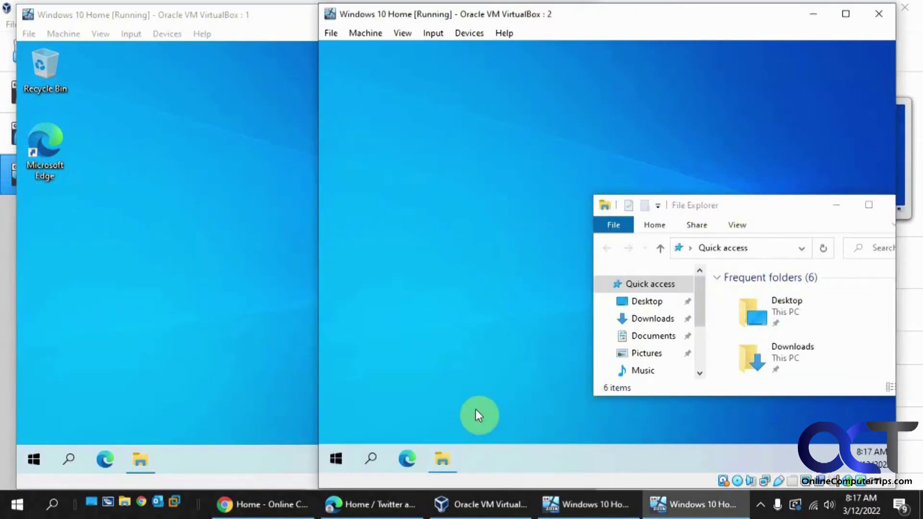
pyautogui.moveTo(408, 460); pyautogui.dragTo(386, 465)
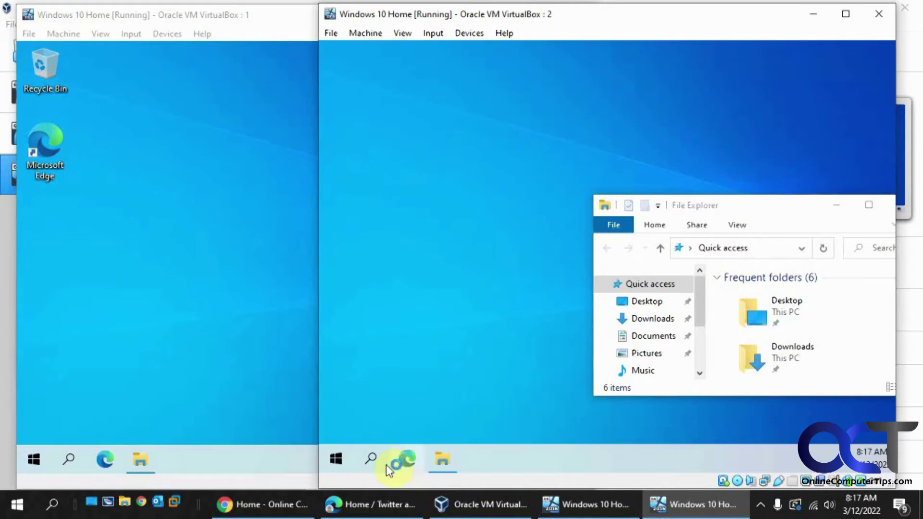
pyautogui.click(336, 464)
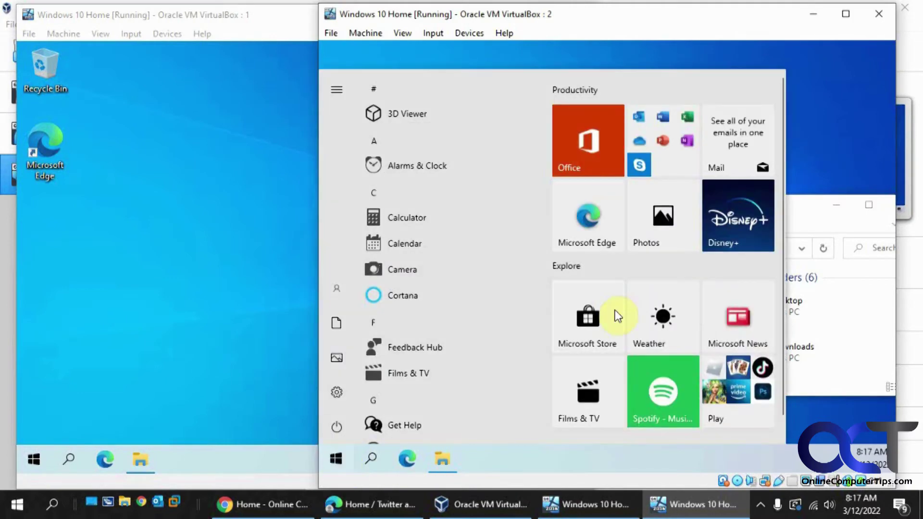
pyautogui.click(621, 316)
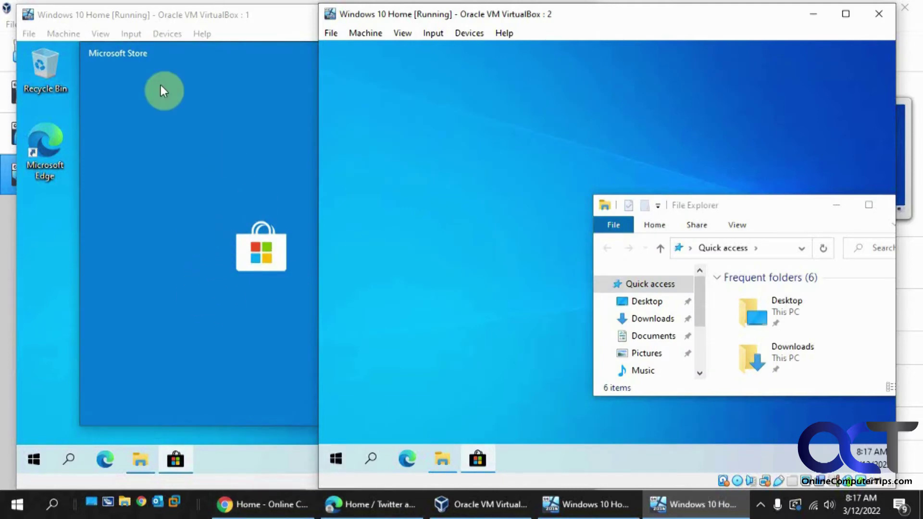
pyautogui.moveTo(151, 52); pyautogui.dragTo(720, 80)
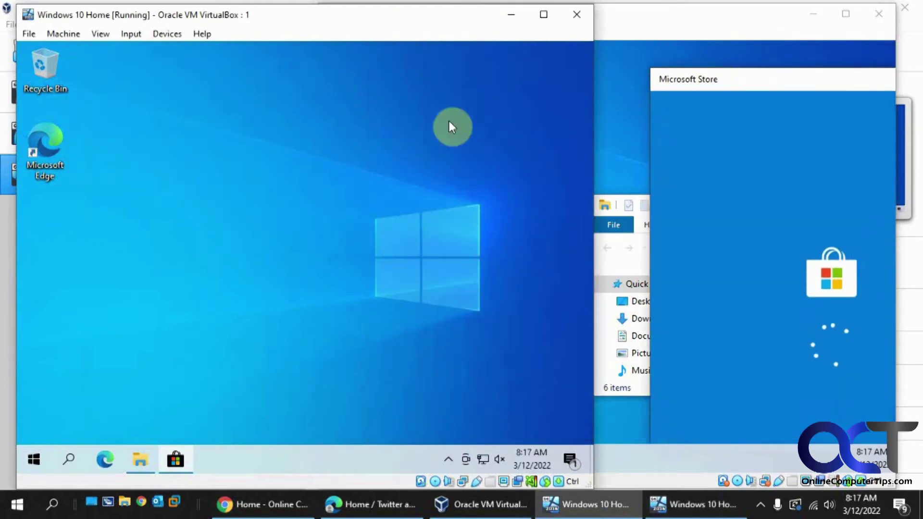
# In the guest's Display settings, place display 1 right of display 2 and apply.
pyautogui.rightClick(300, 172)
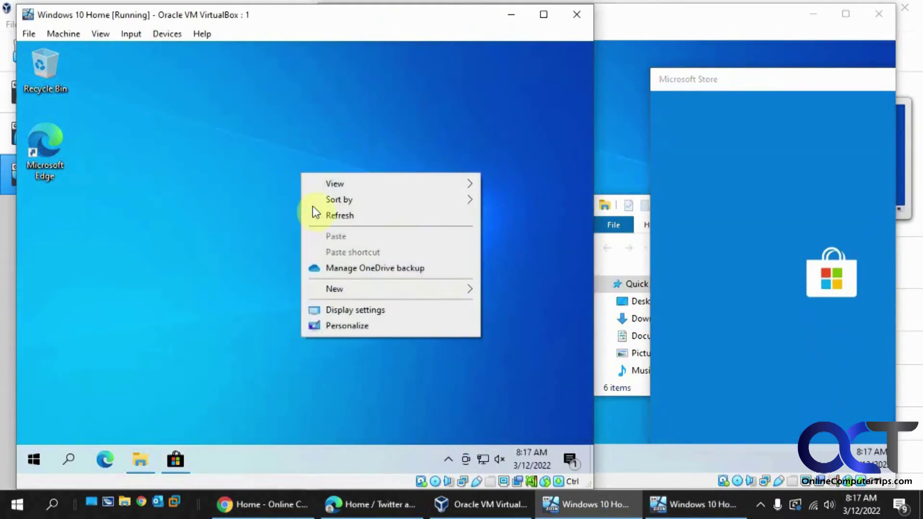
pyautogui.click(355, 309)
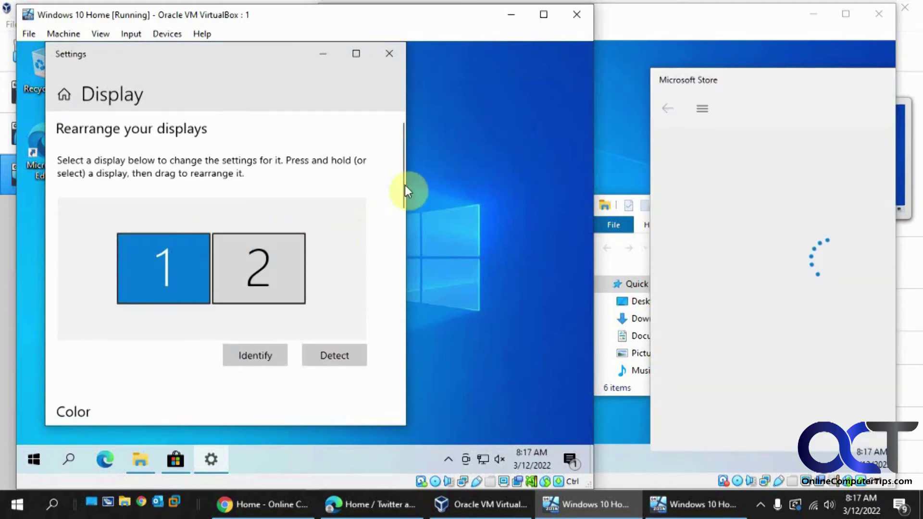
pyautogui.moveTo(401, 182)
pyautogui.mouseDown()
pyautogui.moveTo(400, 212)
pyautogui.moveTo(401, 194)
pyautogui.mouseUp()
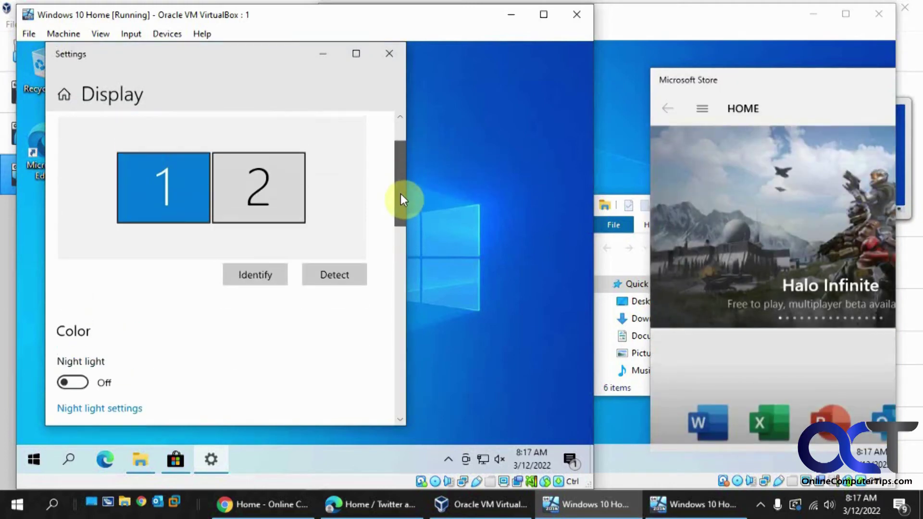
pyautogui.click(269, 204)
pyautogui.click(201, 195)
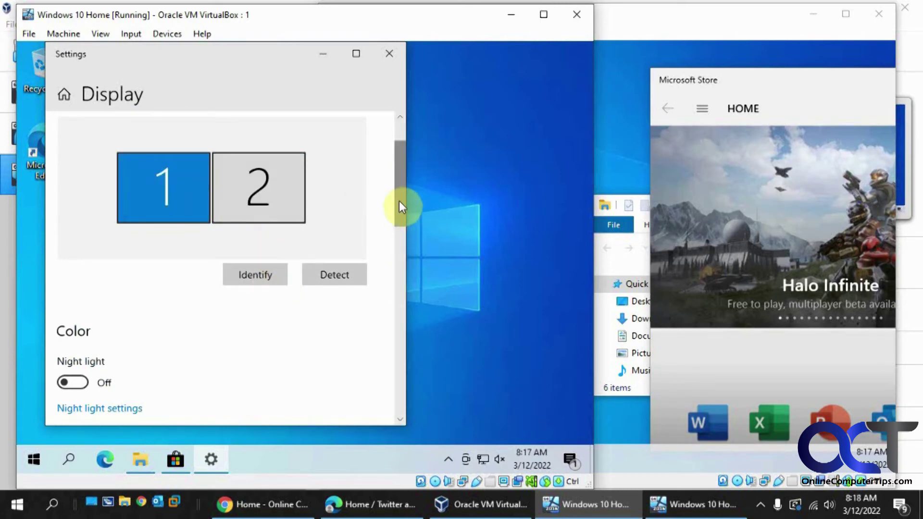
pyautogui.moveTo(399, 201); pyautogui.dragTo(402, 166)
pyautogui.moveTo(185, 267); pyautogui.dragTo(327, 266)
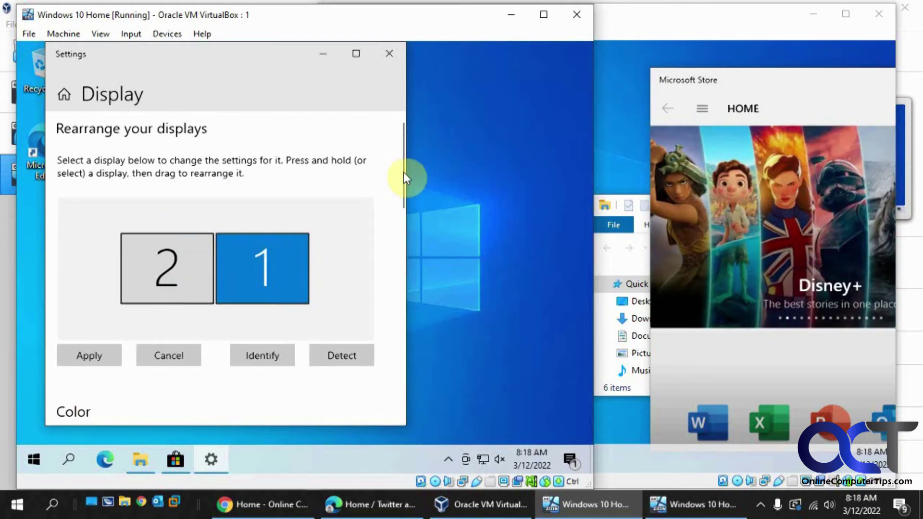
pyautogui.click(89, 356)
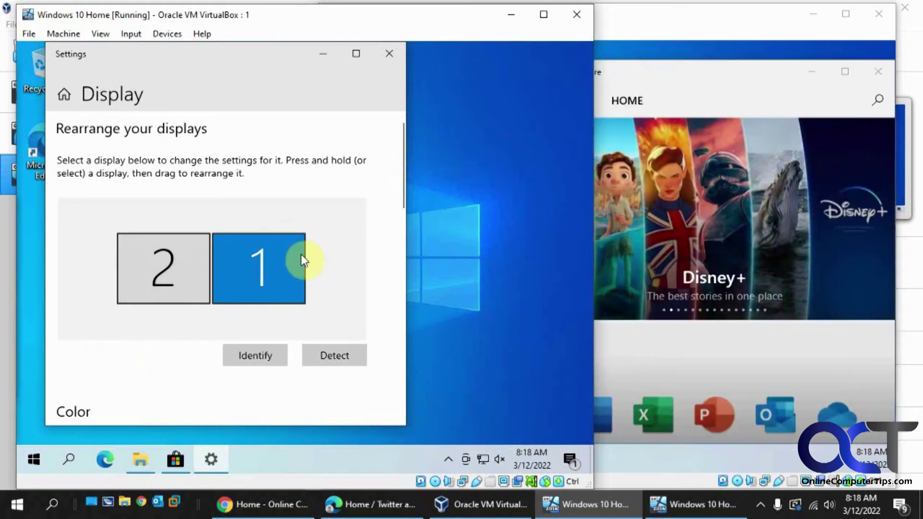
pyautogui.moveTo(401, 166)
pyautogui.mouseDown()
pyautogui.moveTo(401, 264)
pyautogui.moveTo(402, 164)
pyautogui.mouseUp()
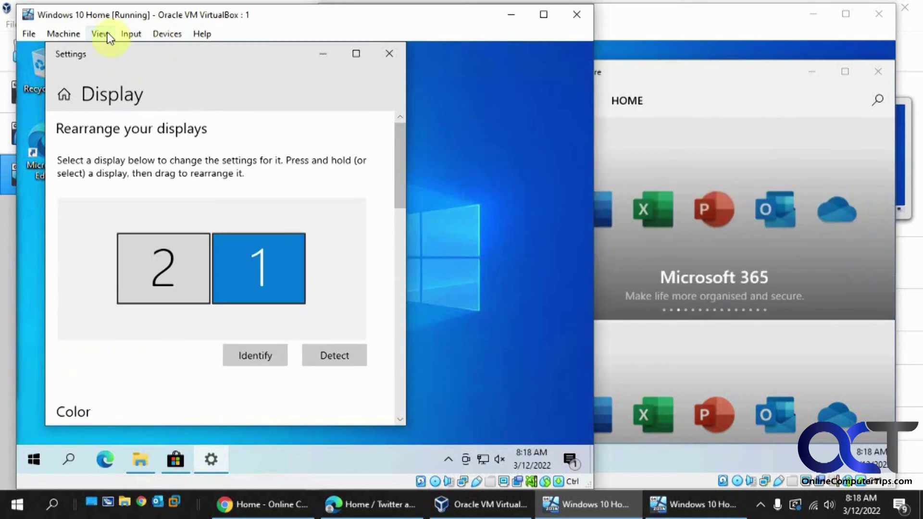
# Resize virtual screen 1 to 640x480, scale screen 2 to 175%, and minimize screen 1.
pyautogui.click(106, 33)
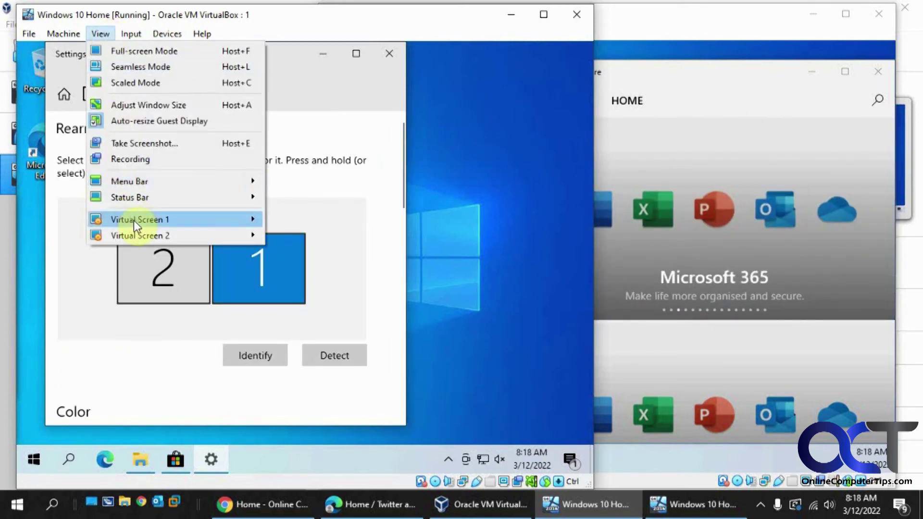
pyautogui.moveTo(140, 219)
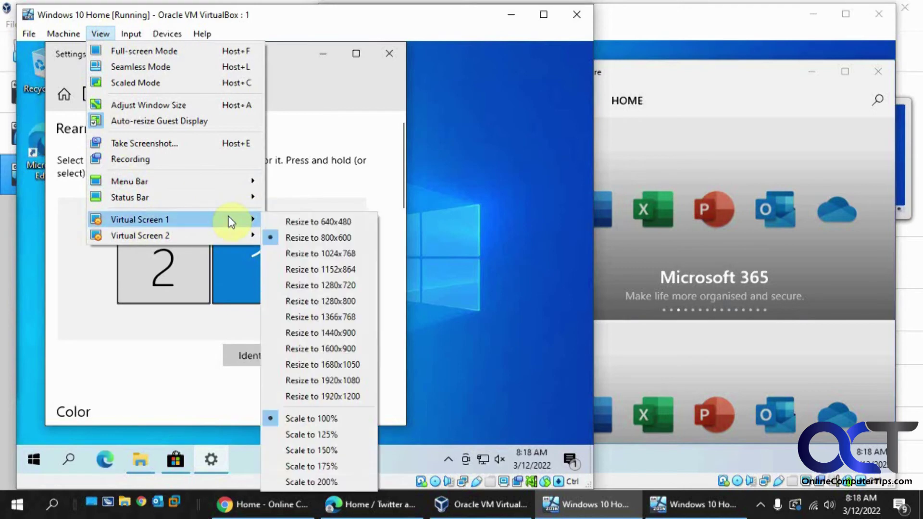
pyautogui.click(318, 222)
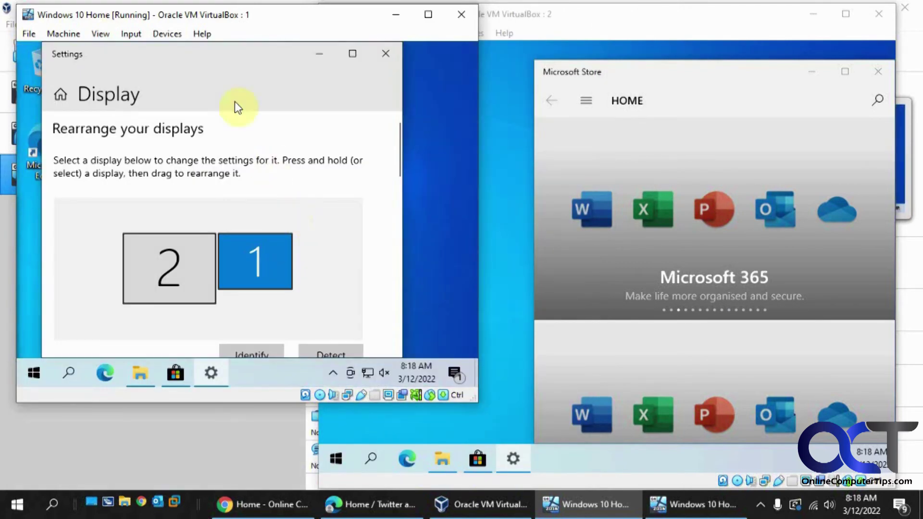
pyautogui.click(101, 34)
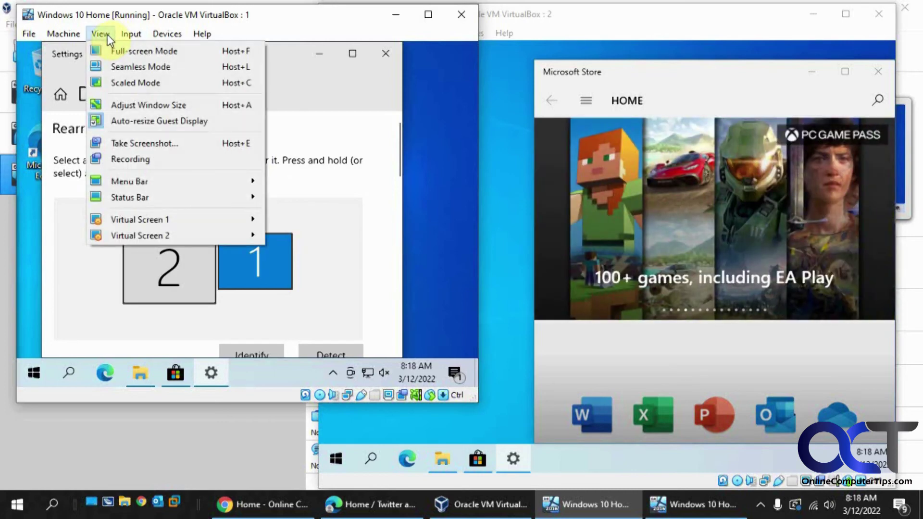
pyautogui.moveTo(140, 235)
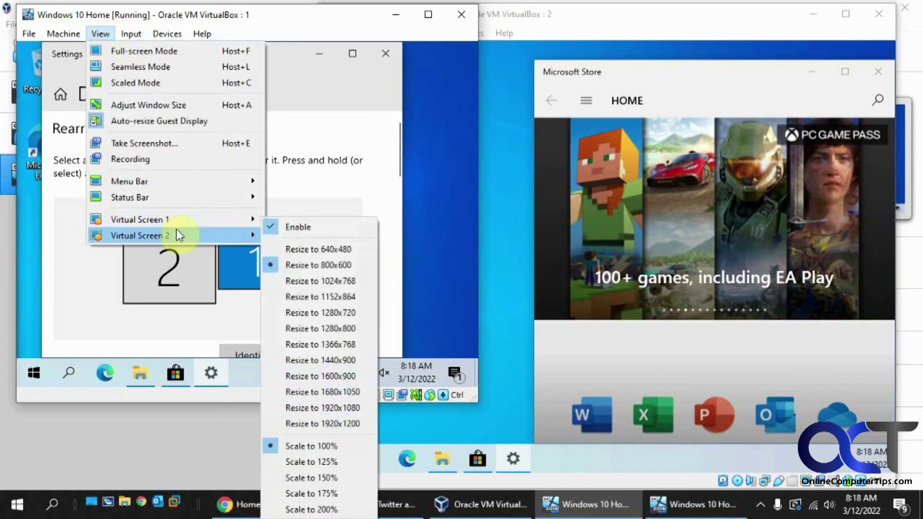
pyautogui.click(298, 494)
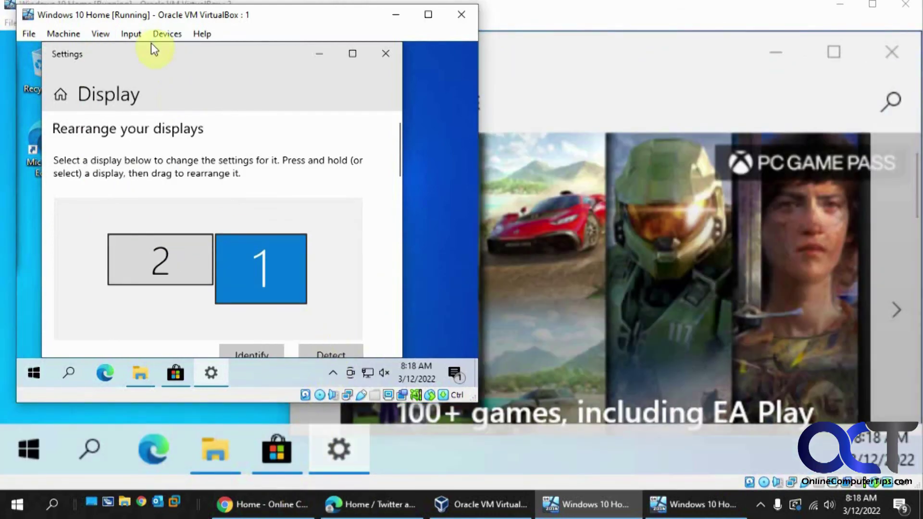
pyautogui.click(395, 15)
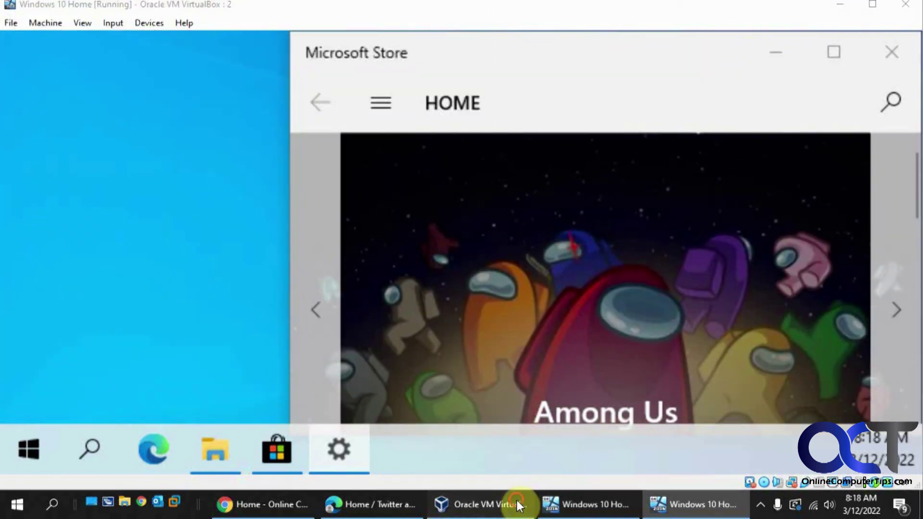
pyautogui.click(479, 504)
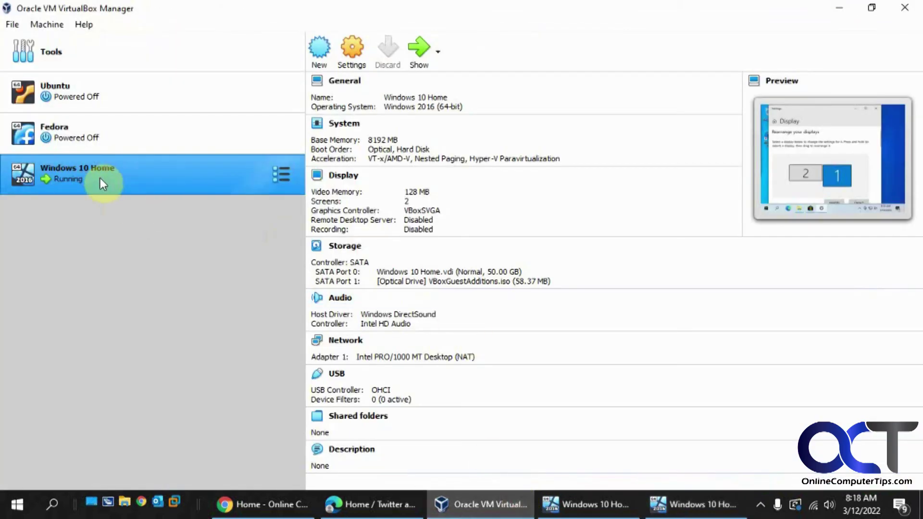
# Open Windows 10 Home's Display settings page showing its two monitors.
pyautogui.click(344, 51)
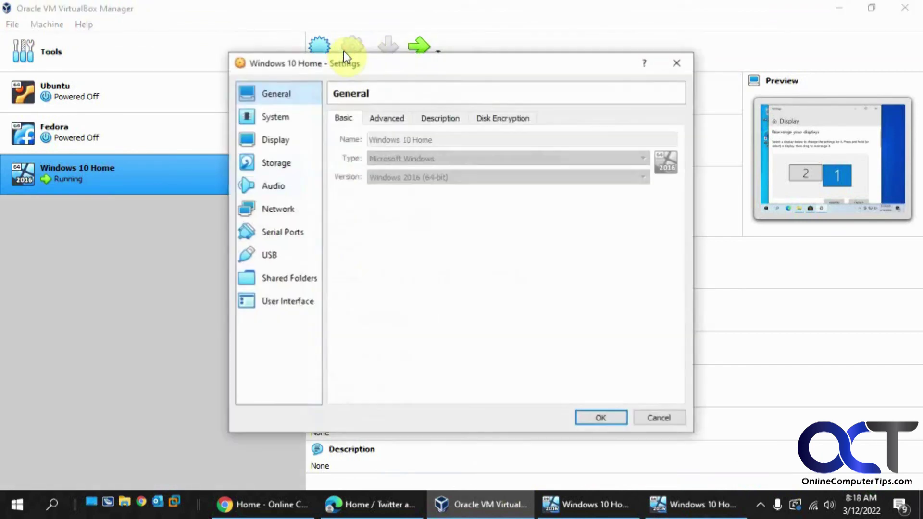
pyautogui.click(287, 144)
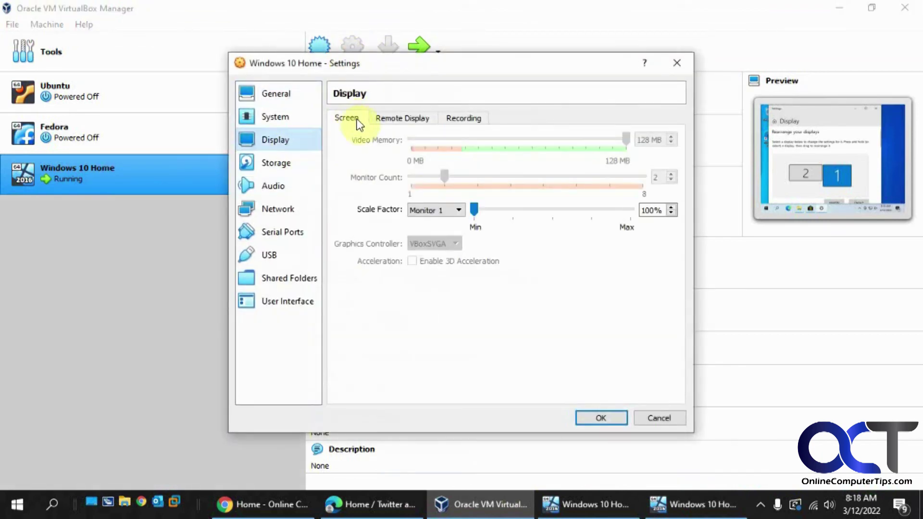